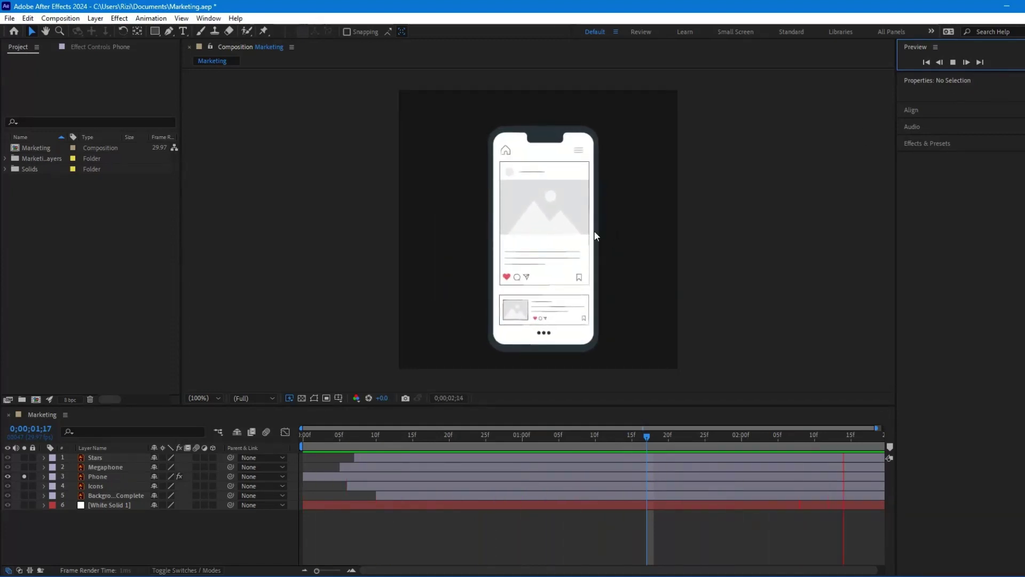
Stop the preview, find the CC Slant effect by searching for "slant", and apply it to the Phone layer
click(953, 62)
click(927, 143)
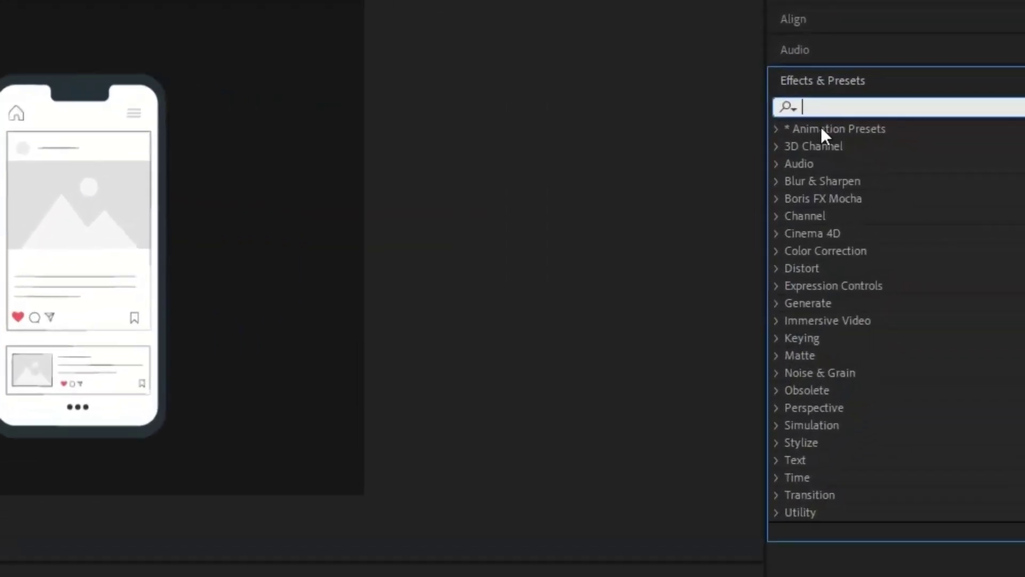
text(slant)
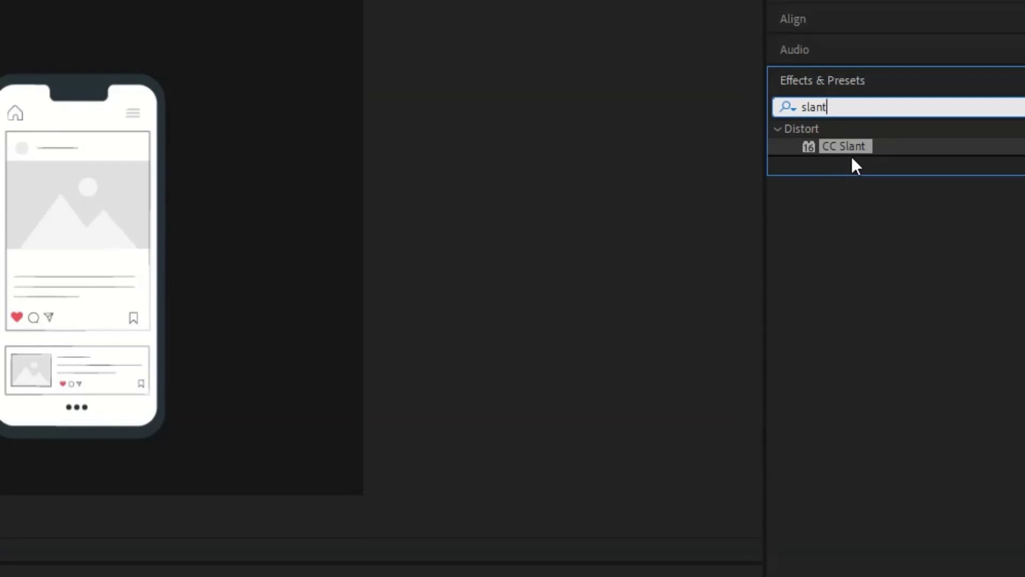
drag(851, 146, 496, 367)
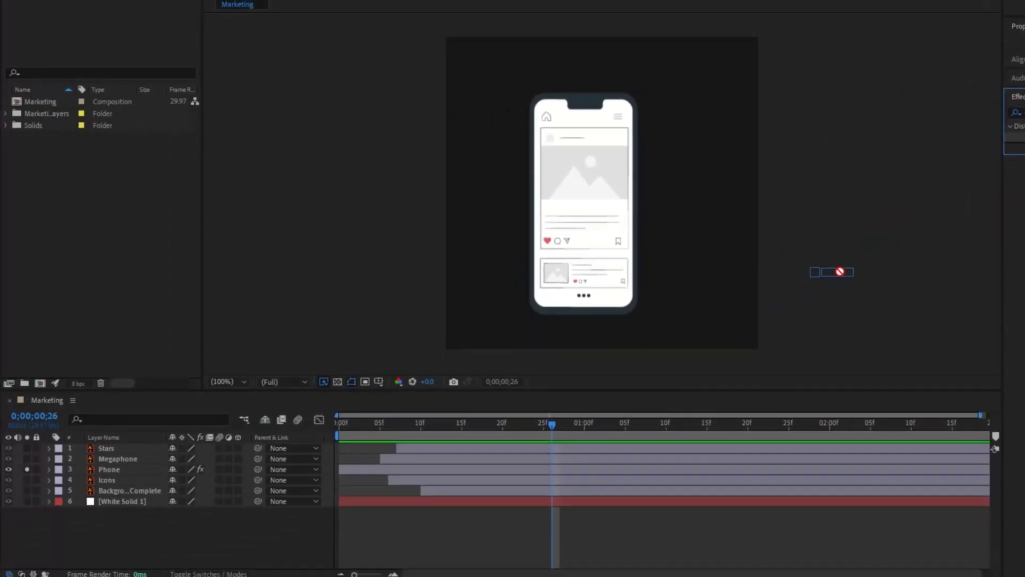
drag(840, 271, 121, 470)
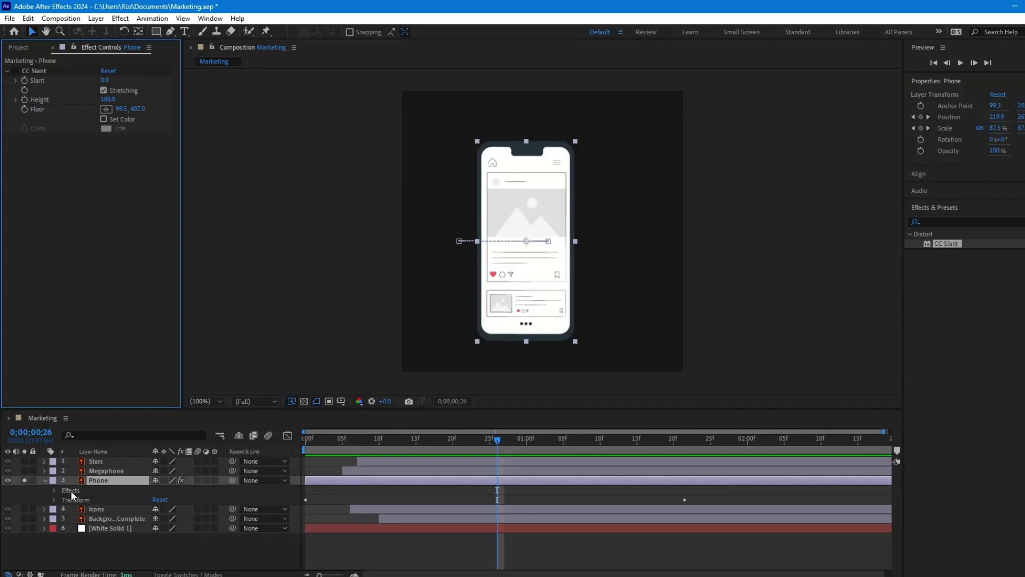
Reveal the Phone layer's keyframes and enable CC Slant with the time at the end keyframes, 0;00;01;21
click(53, 490)
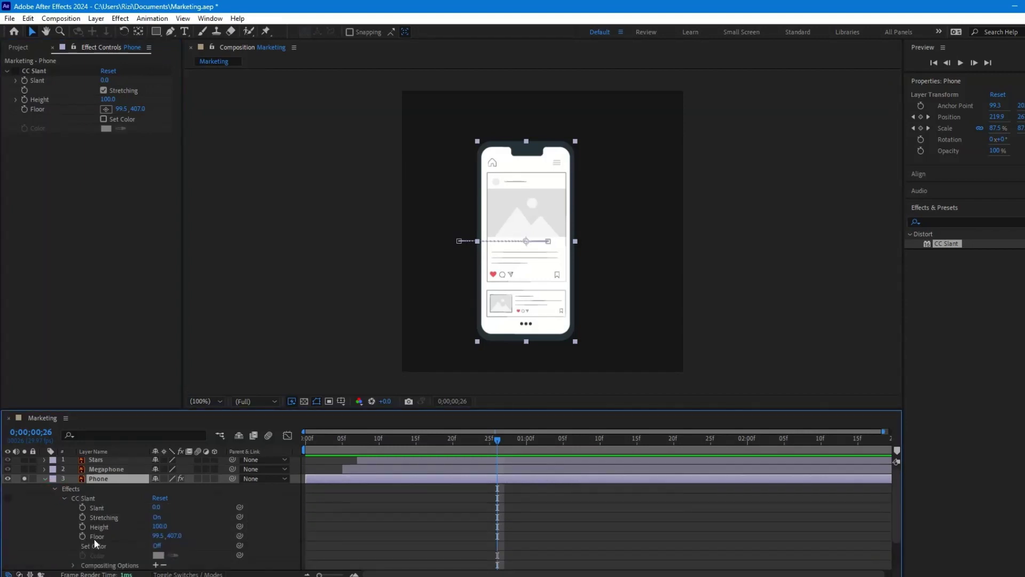
click(63, 498)
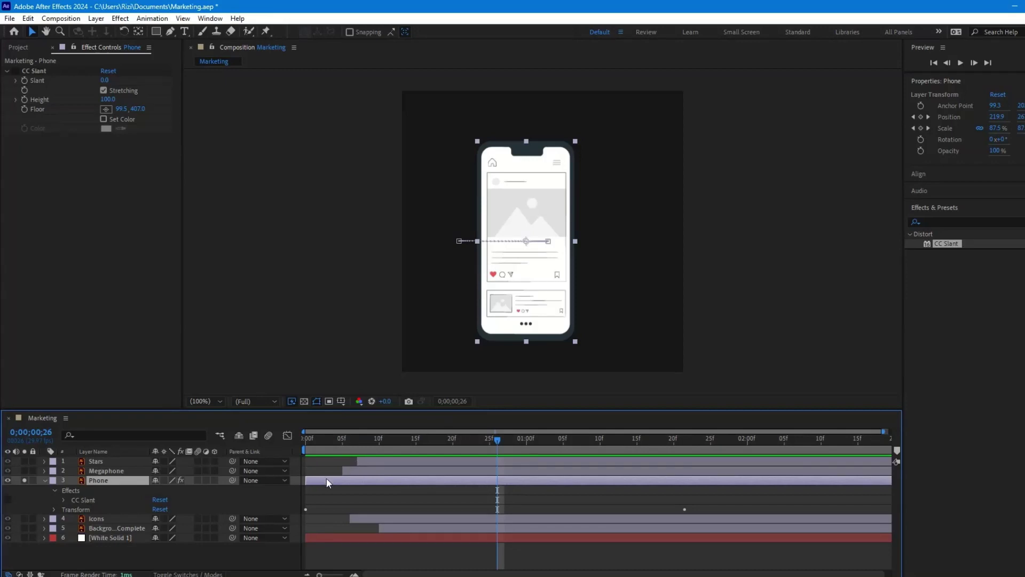
key(u)
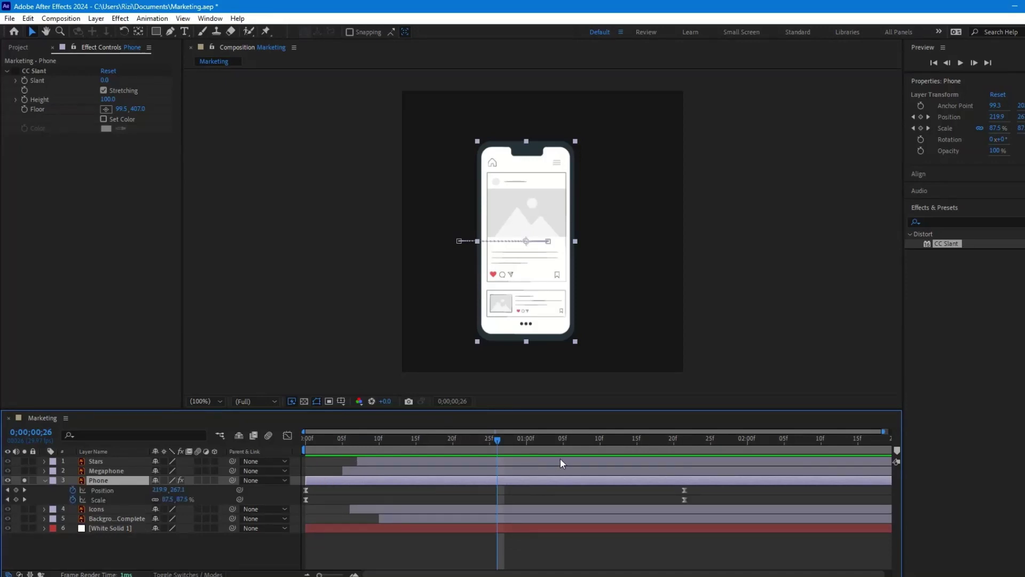
drag(498, 440, 229, 457)
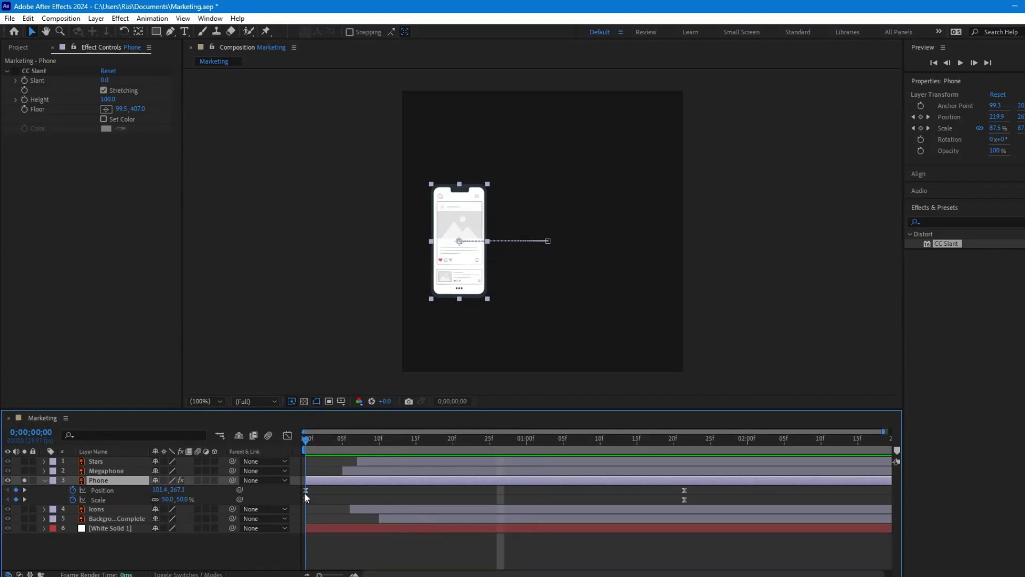
drag(304, 492, 683, 486)
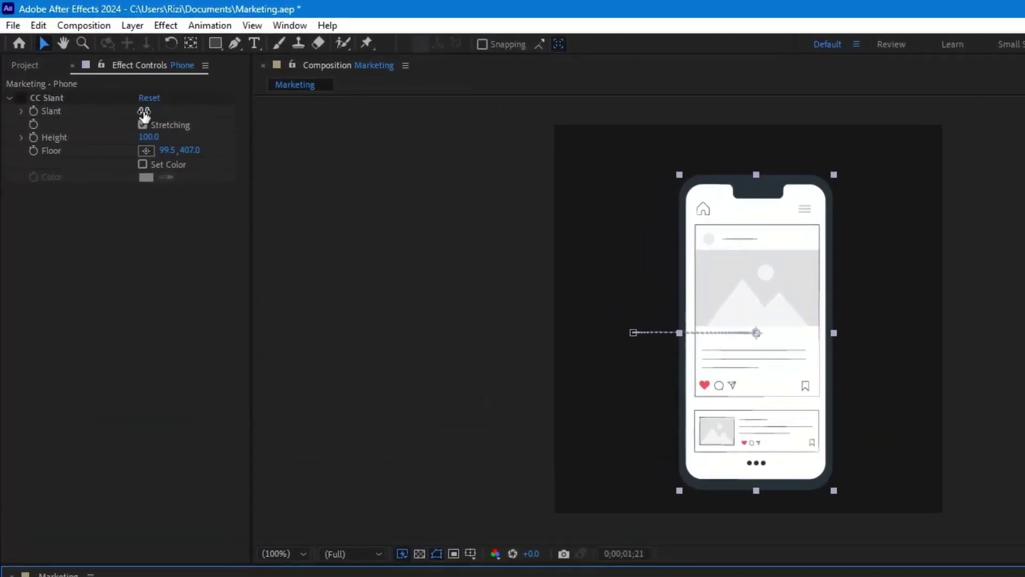
click(144, 113)
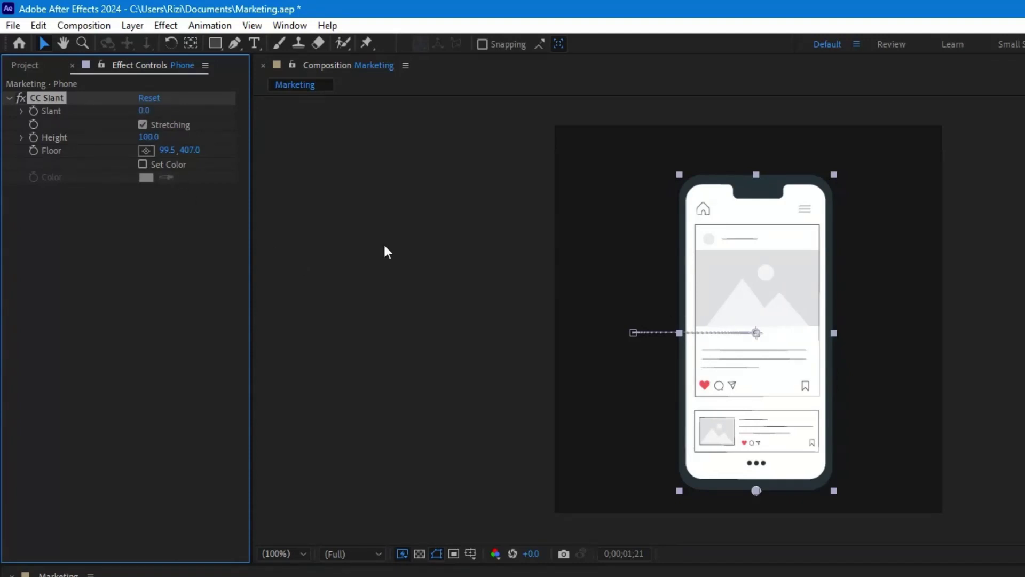
Try Slant amounts of 90, 194 and 23 on the phone
drag(143, 113, 210, 160)
click(146, 111)
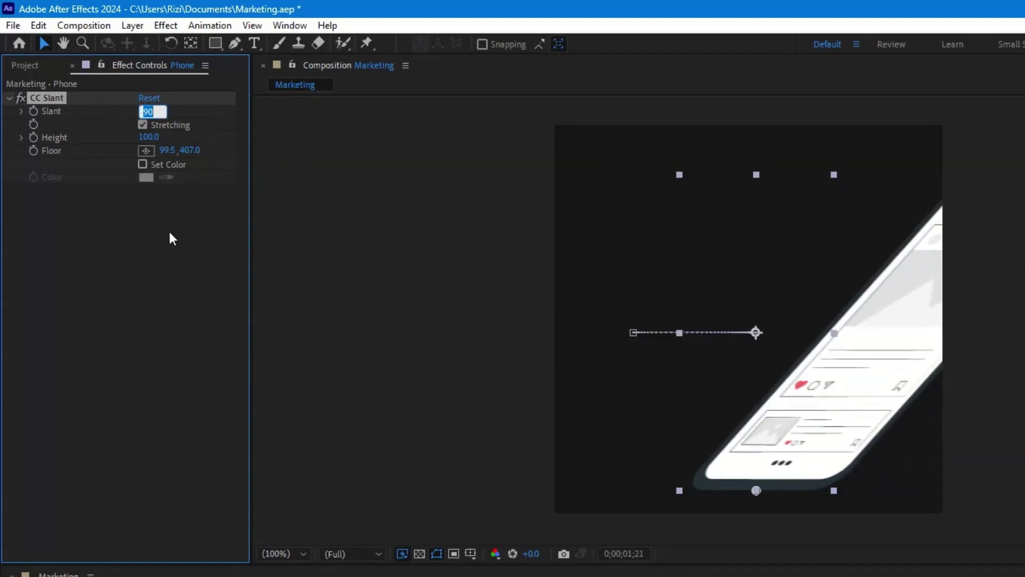
text(194)
key(Return)
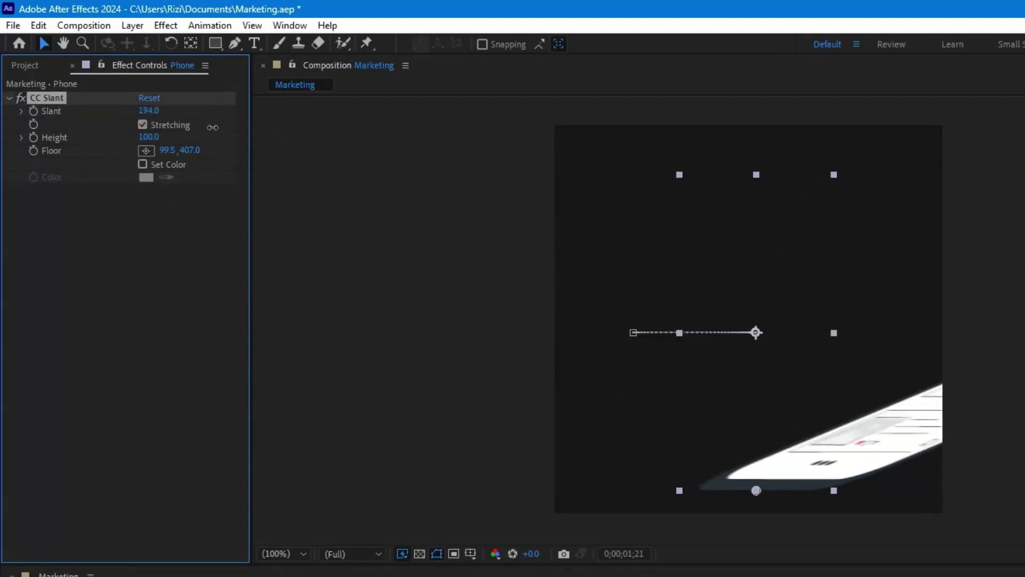
drag(212, 127, 108, 126)
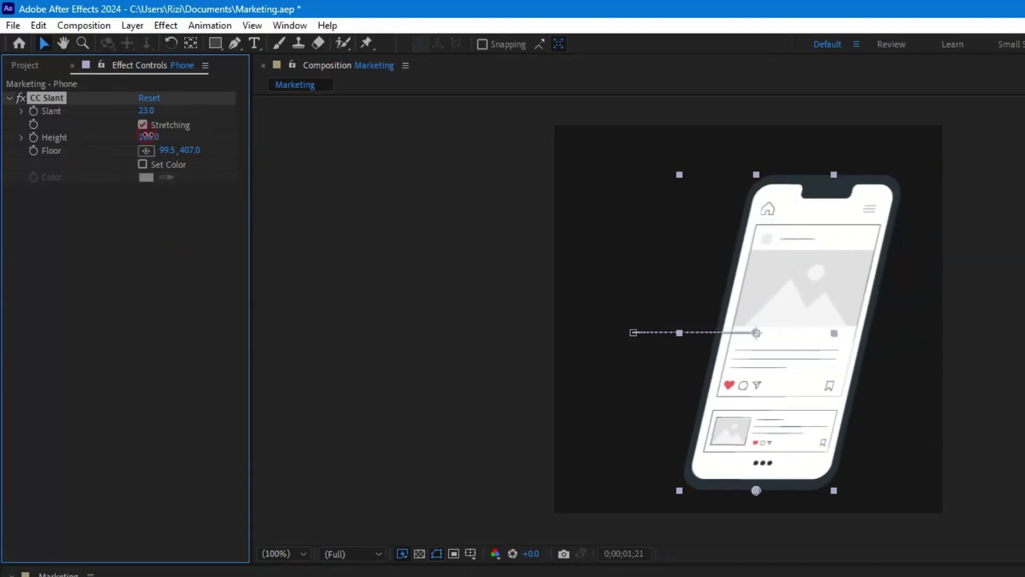
Try a Height of 187 and move the effect's Floor point to the phone's centre
drag(146, 137, 234, 153)
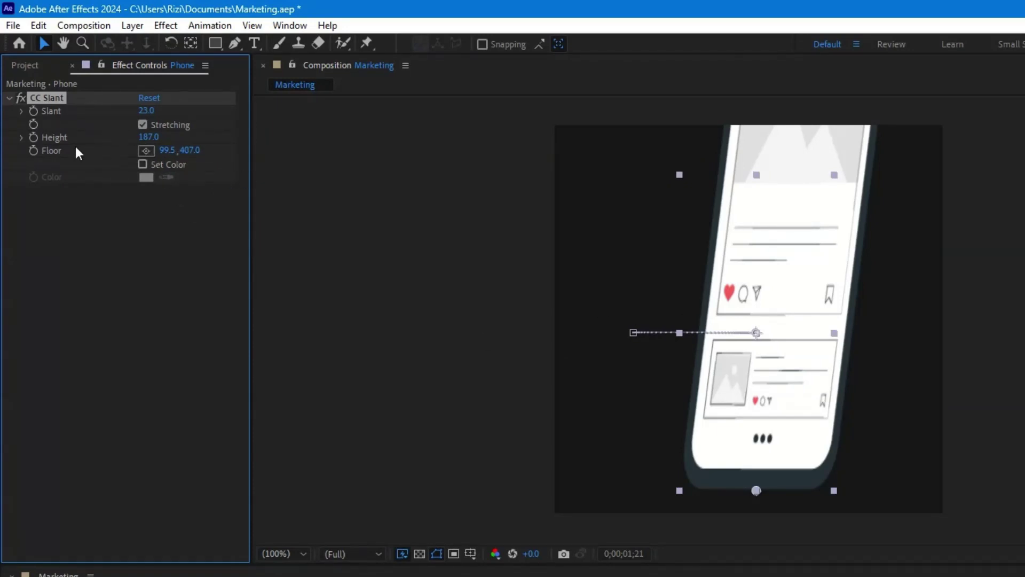
drag(171, 152, 209, 167)
drag(780, 490, 758, 334)
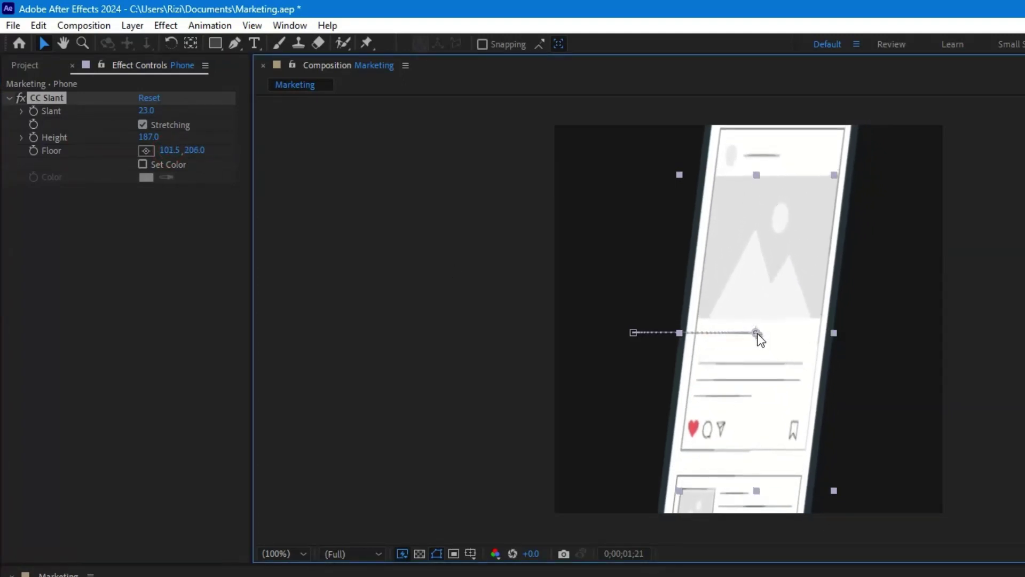
Try Slant amounts of 19 and 4 with the Floor point at the phone's upper edge, and reset CC Slant
click(145, 107)
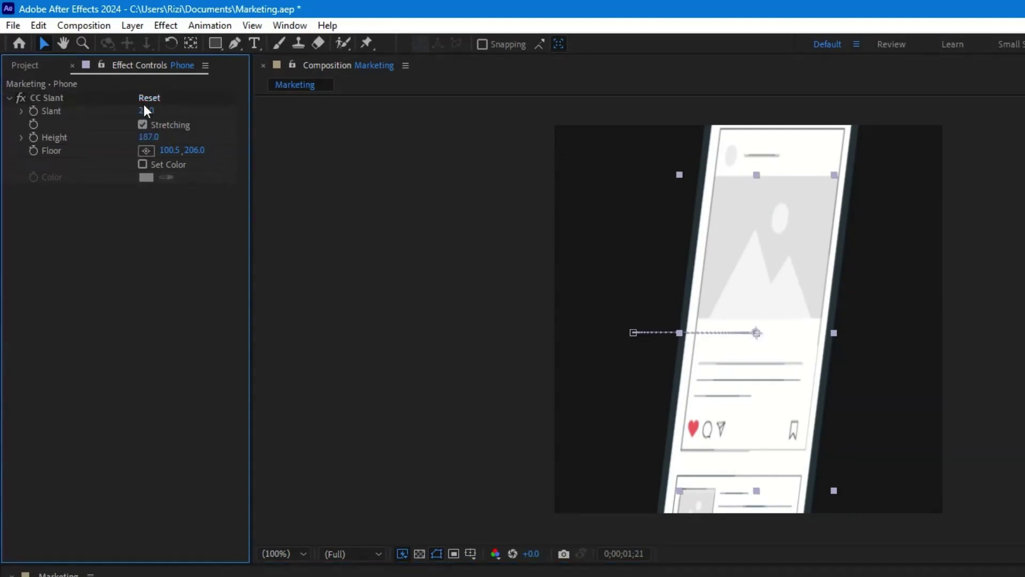
mouse_move(145, 110)
mouse_down()
mouse_move(292, 110)
mouse_move(142, 110)
mouse_up()
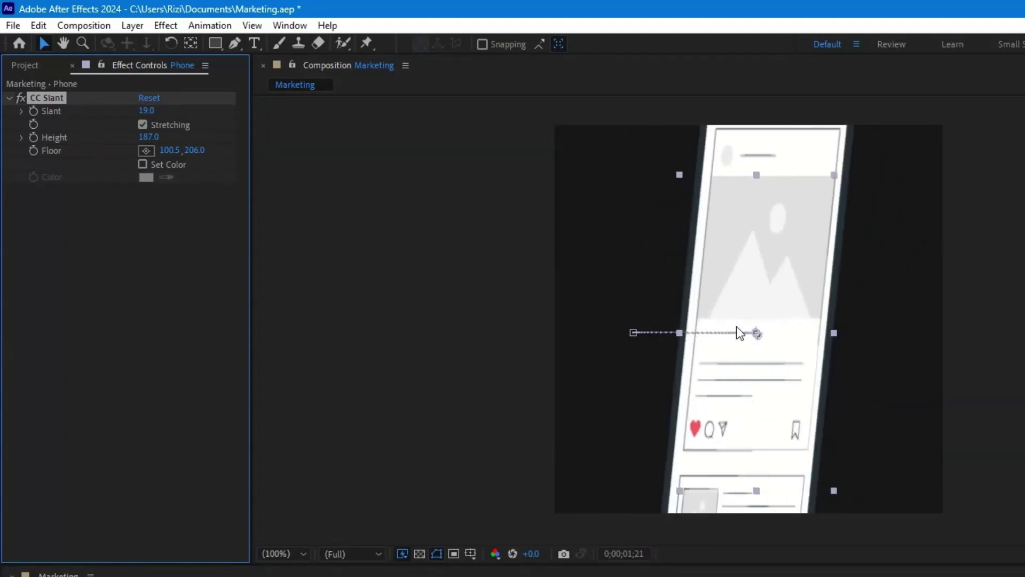
drag(758, 333, 758, 177)
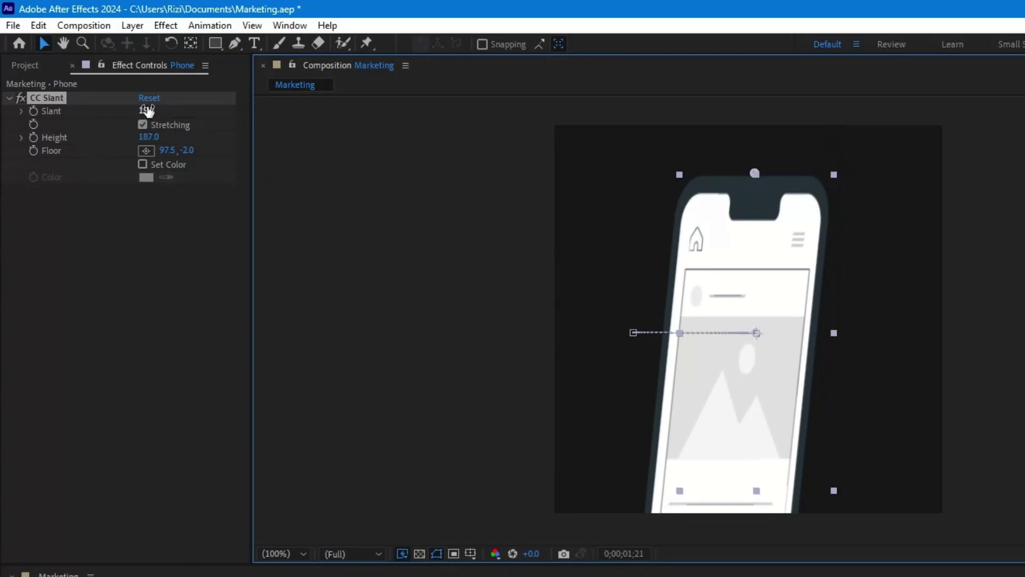
drag(146, 112, 153, 139)
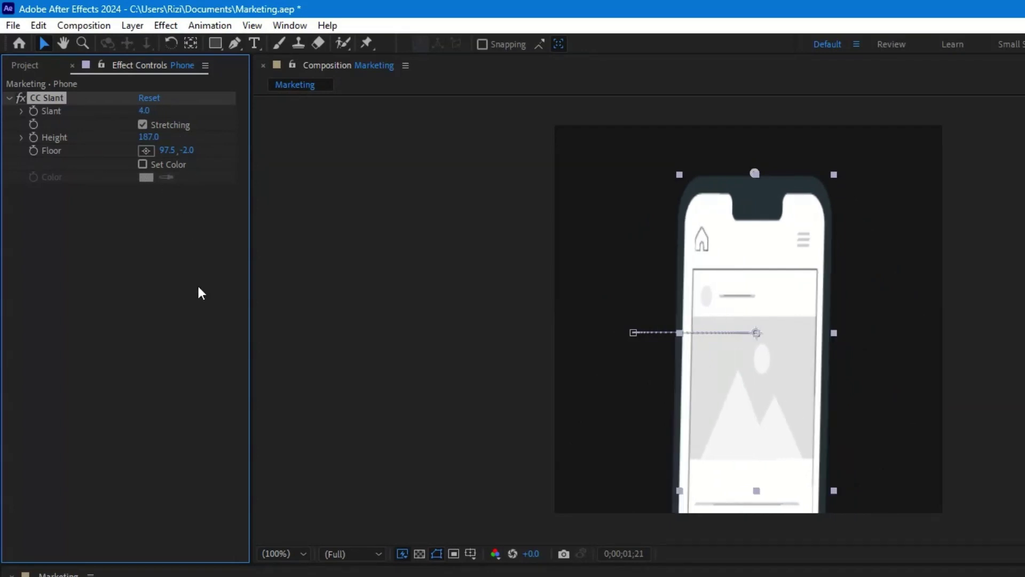
click(145, 99)
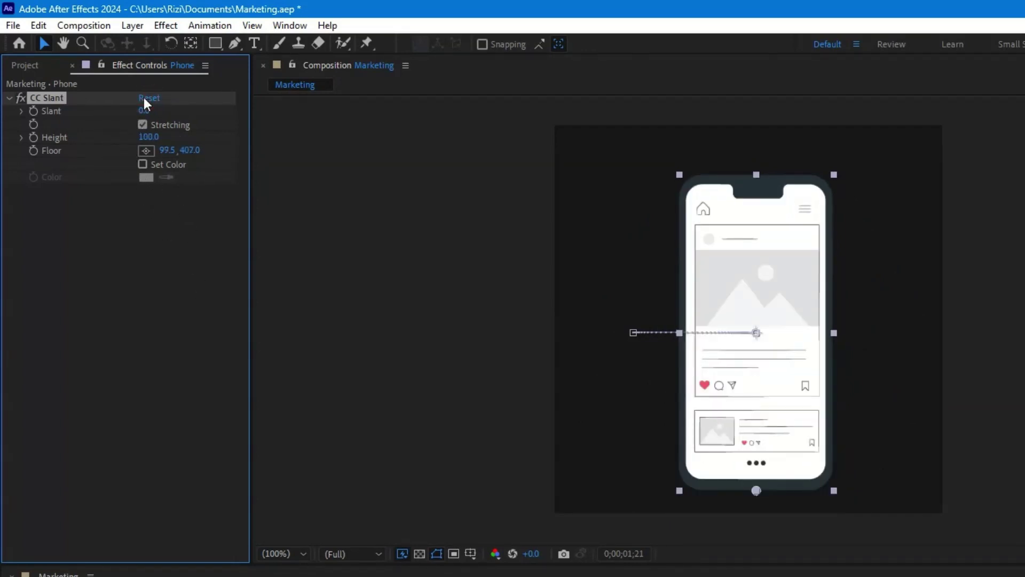
Create a Slant keyframe with a value of 0 at 0;00;01;21 on the Phone layer
drag(640, 576, 644, 576)
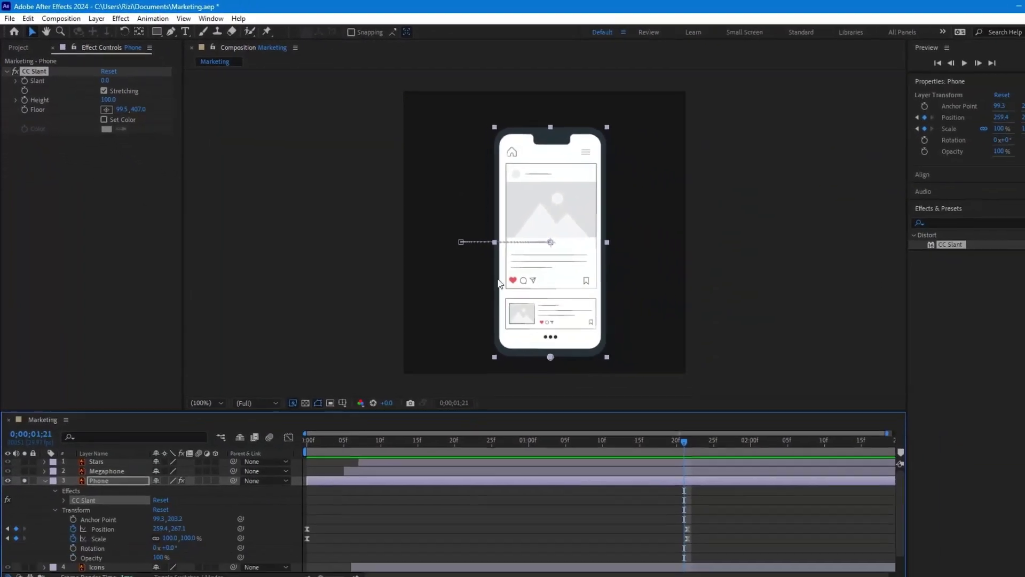
click(22, 79)
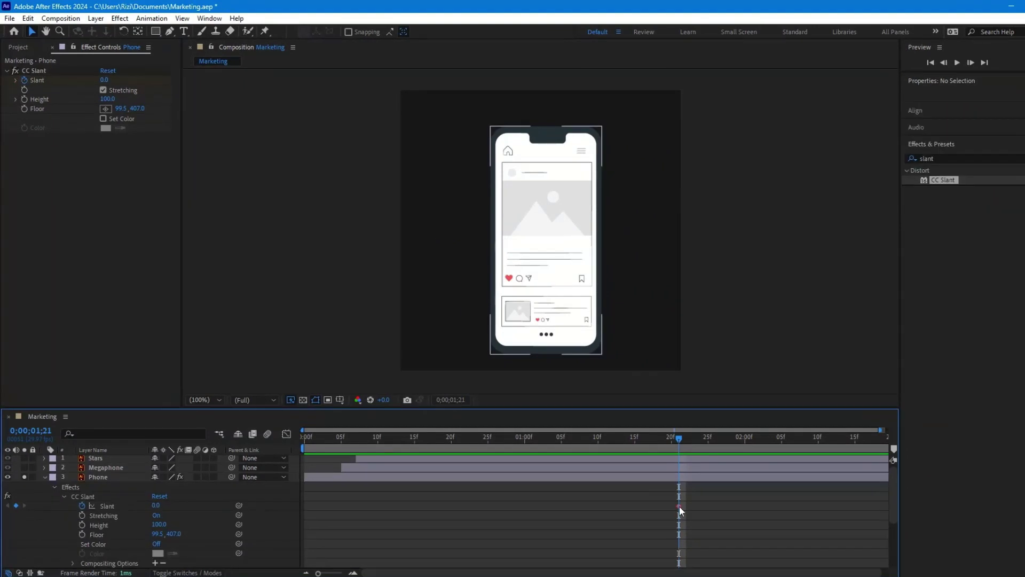
mouse_move(679, 505)
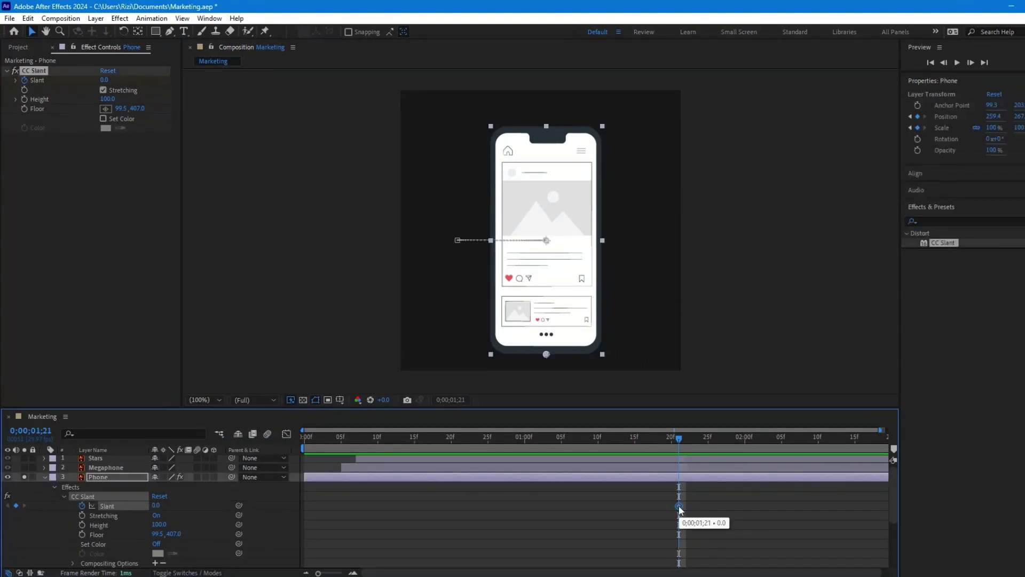
click(679, 508)
click(679, 506)
click(679, 506)
At 0;00;00;00, move the Floor point to the phone's centre, about 99.5, 205.0, and keyframe Slant at -60
drag(679, 439, 429, 439)
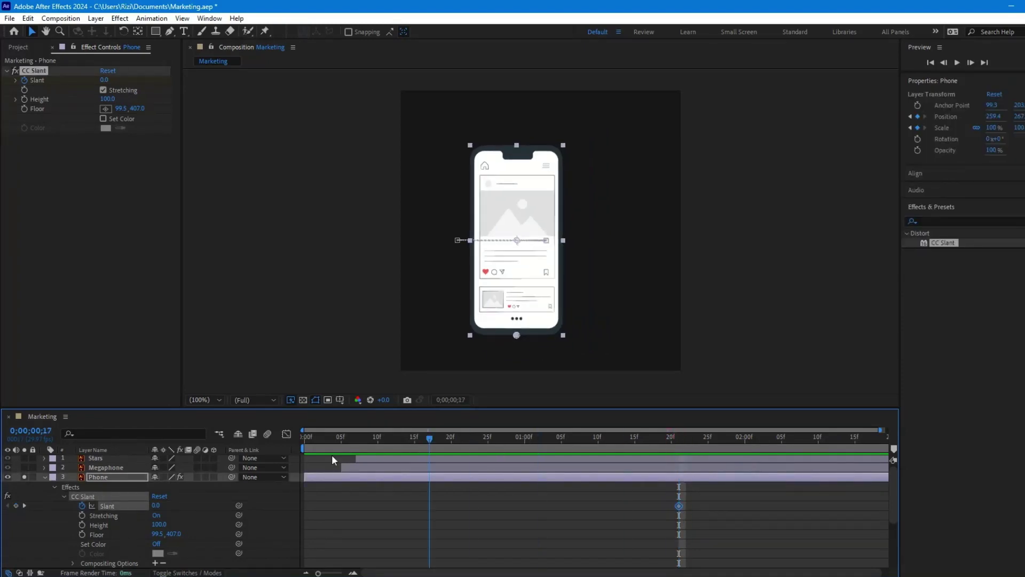
key(Home)
drag(457, 298, 458, 245)
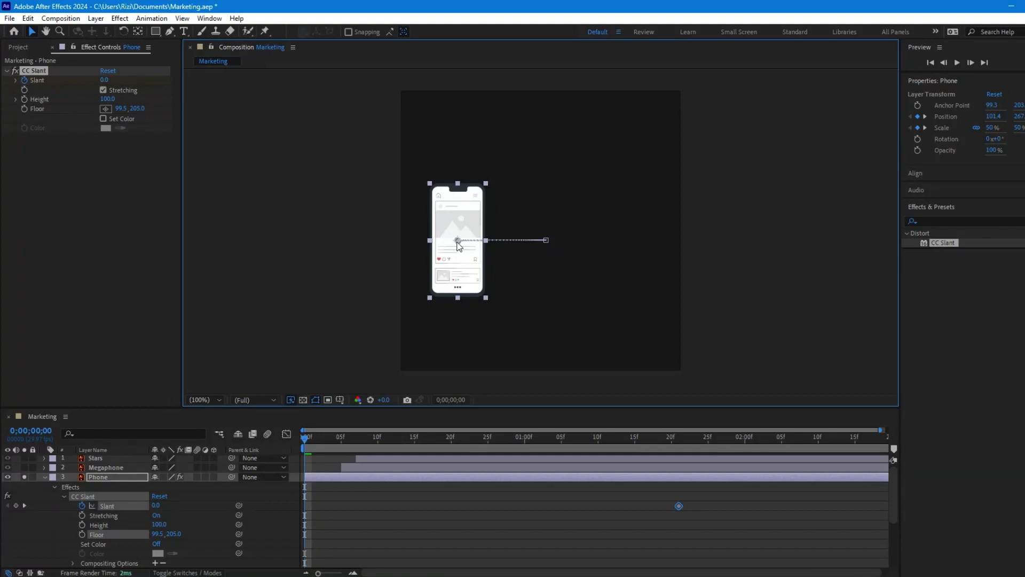
drag(104, 80, 73, 82)
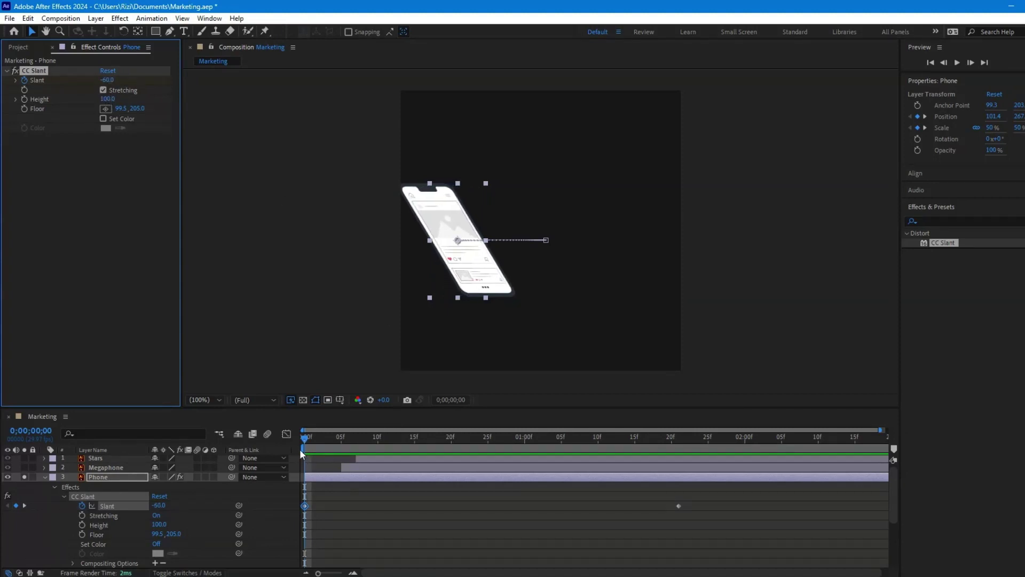
drag(302, 437, 356, 543)
drag(245, 545, 56, 513)
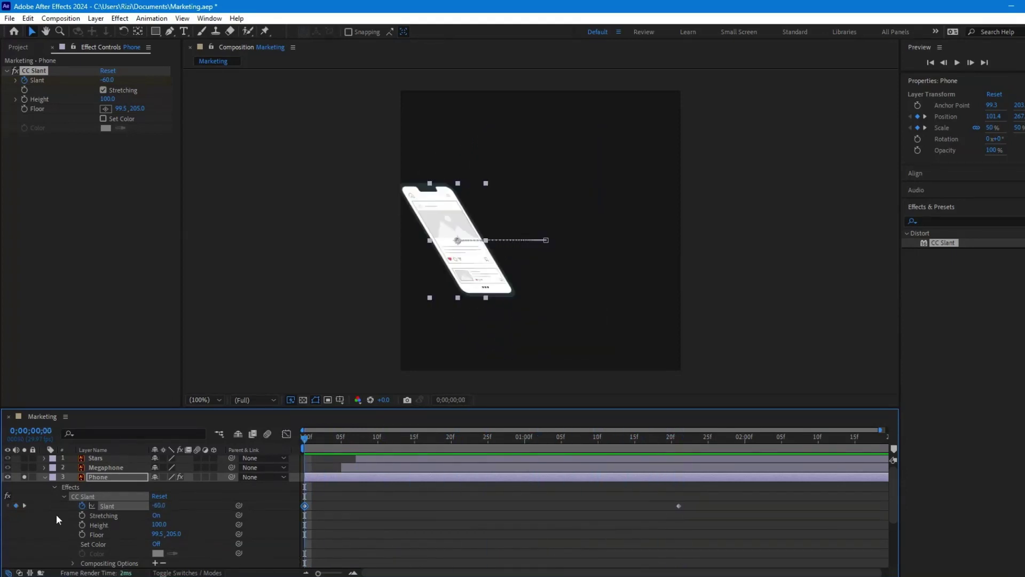
Select all layers, collapse their properties, and reveal only their keyframed properties
click(89, 469)
key(ctrl+a)
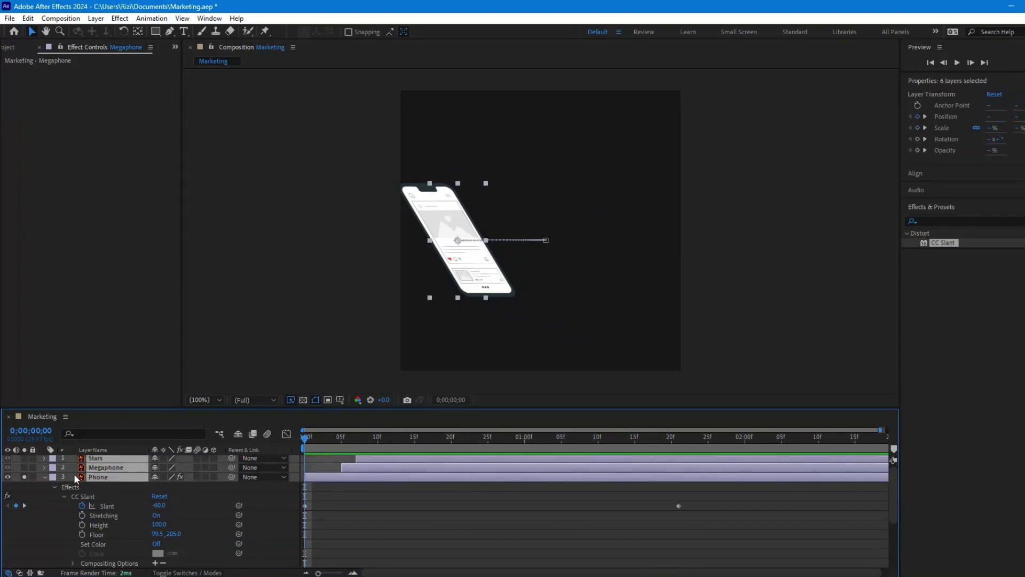
click(43, 459)
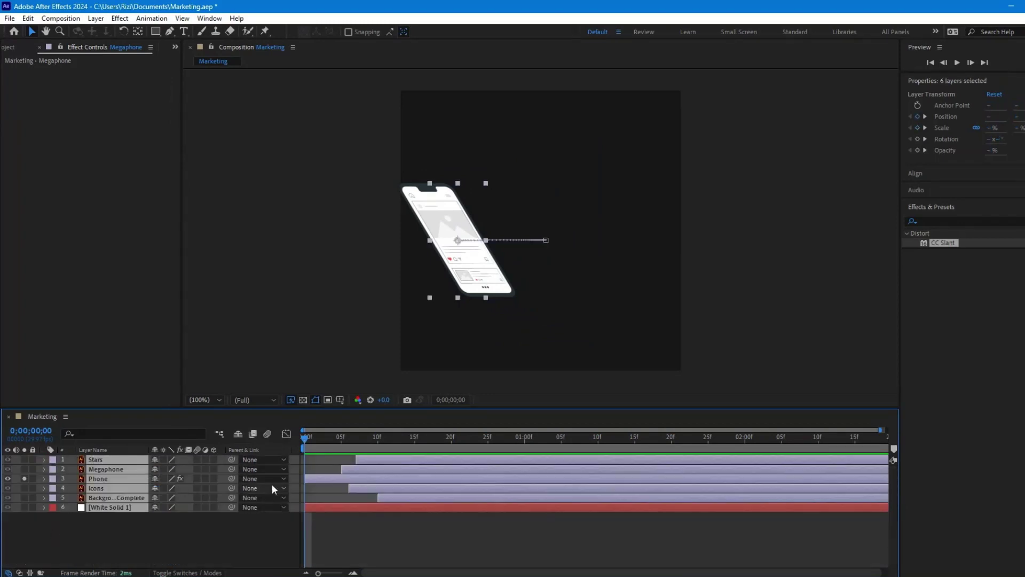
key(u)
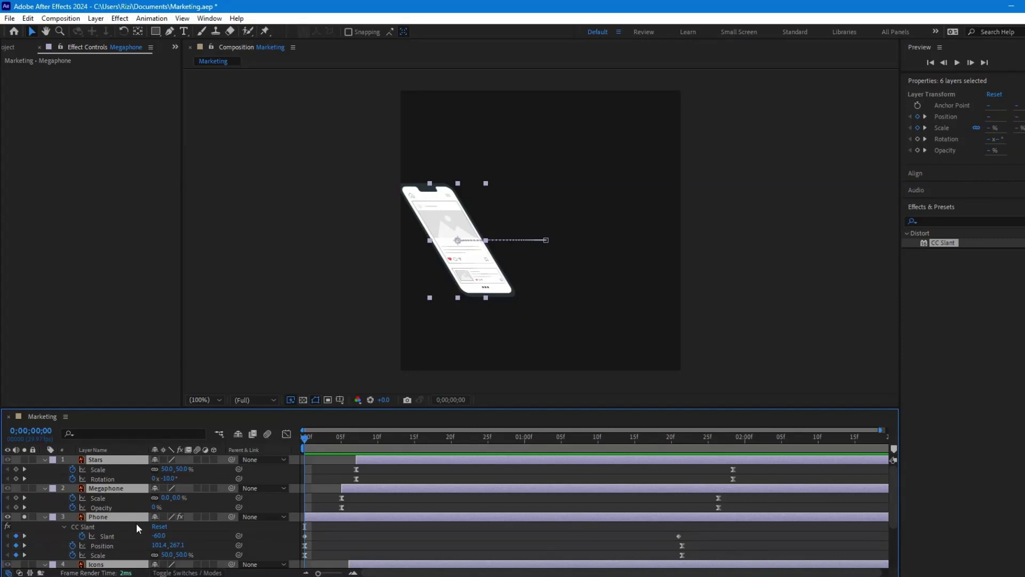
Apply Easy Ease to both Slant keyframes of the Phone layer and scrub through the animation
click(108, 536)
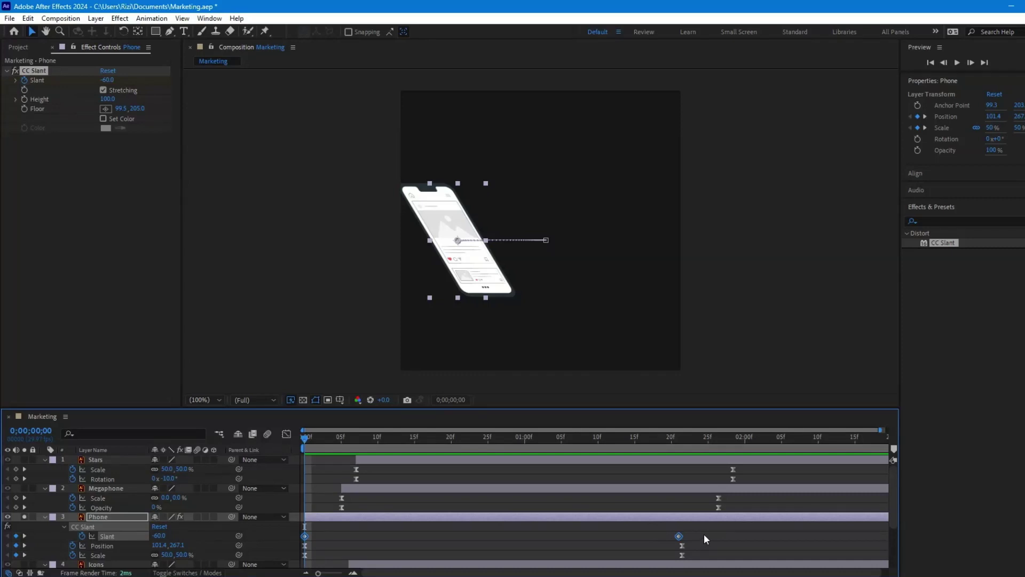
drag(703, 534, 286, 536)
right_click(305, 535)
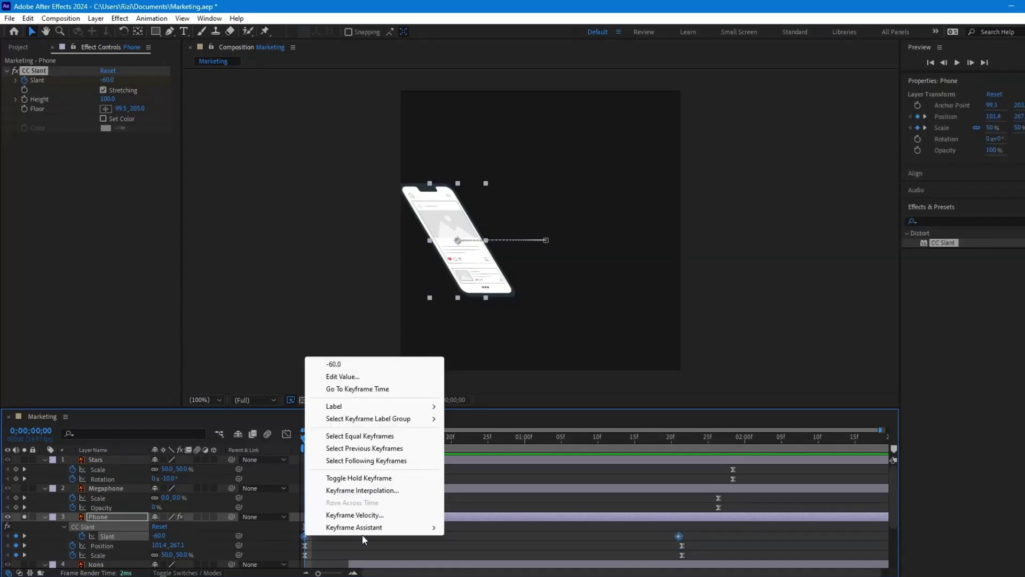
mouse_move(409, 530)
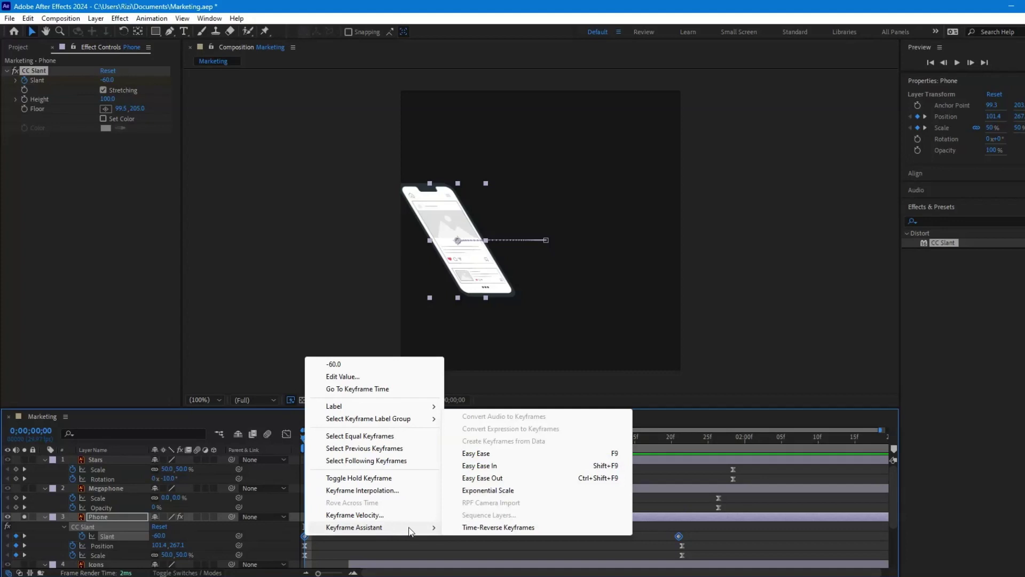
click(512, 453)
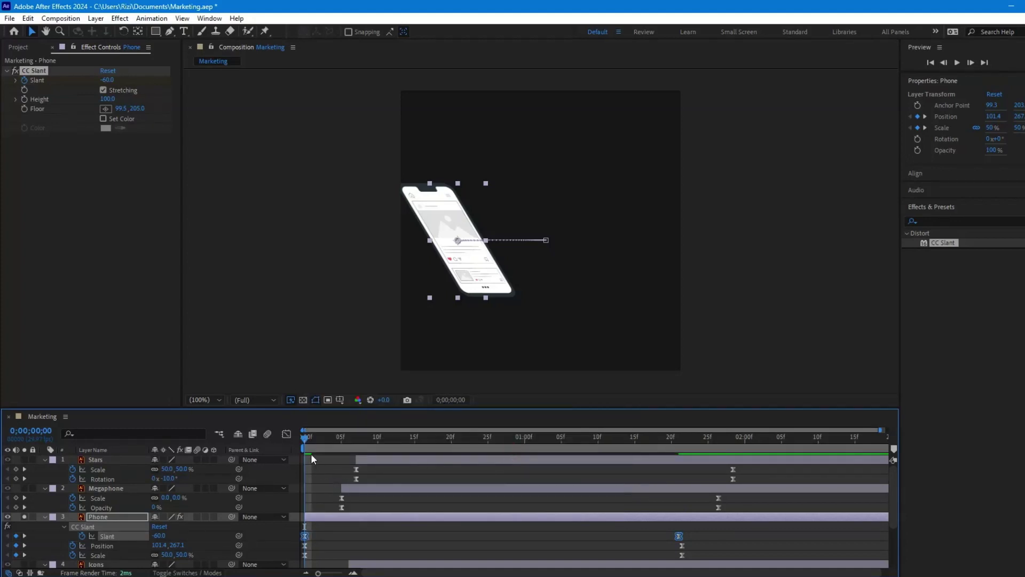
drag(303, 437, 650, 481)
drag(319, 498, 145, 531)
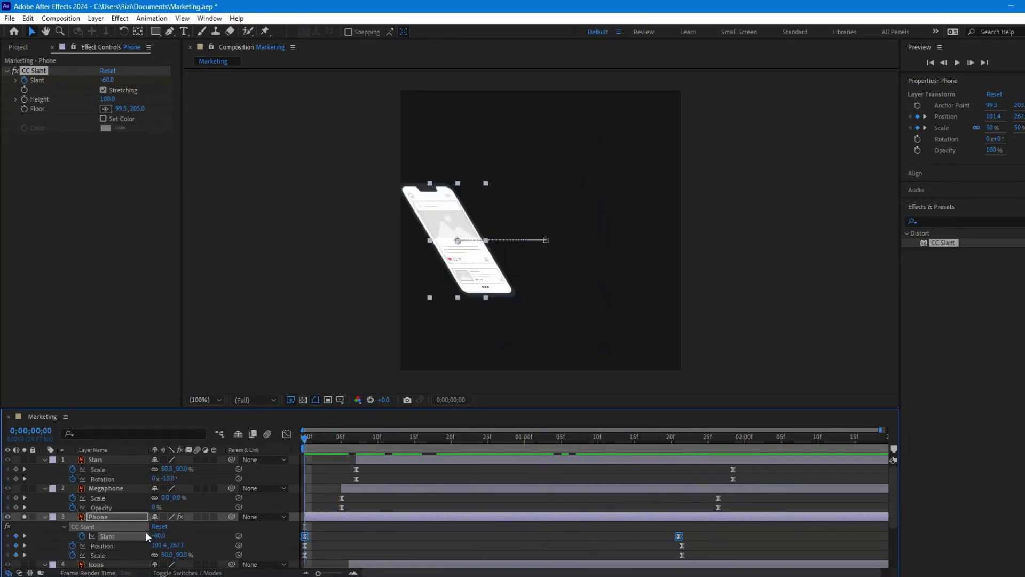
Collapse the properties of all layers and turn off solo on the Phone layer to preview the whole composition
click(46, 459)
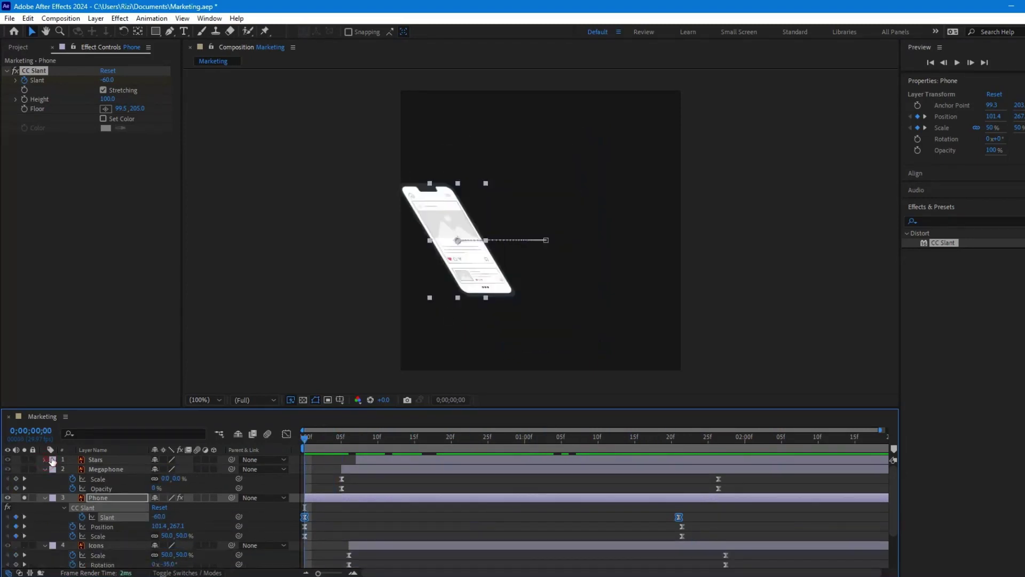
key(ctrl+a)
click(44, 469)
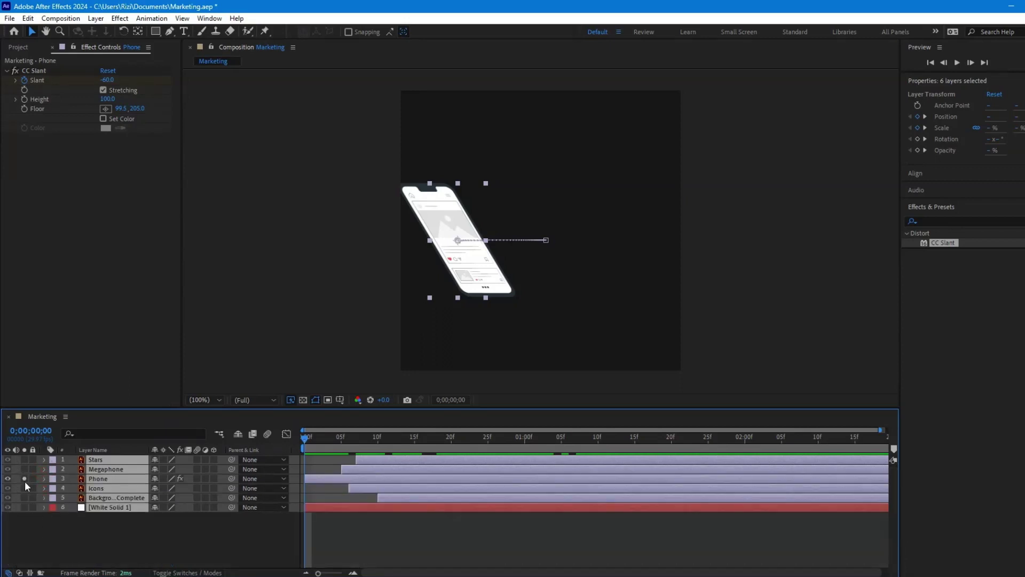
drag(23, 478, 24, 506)
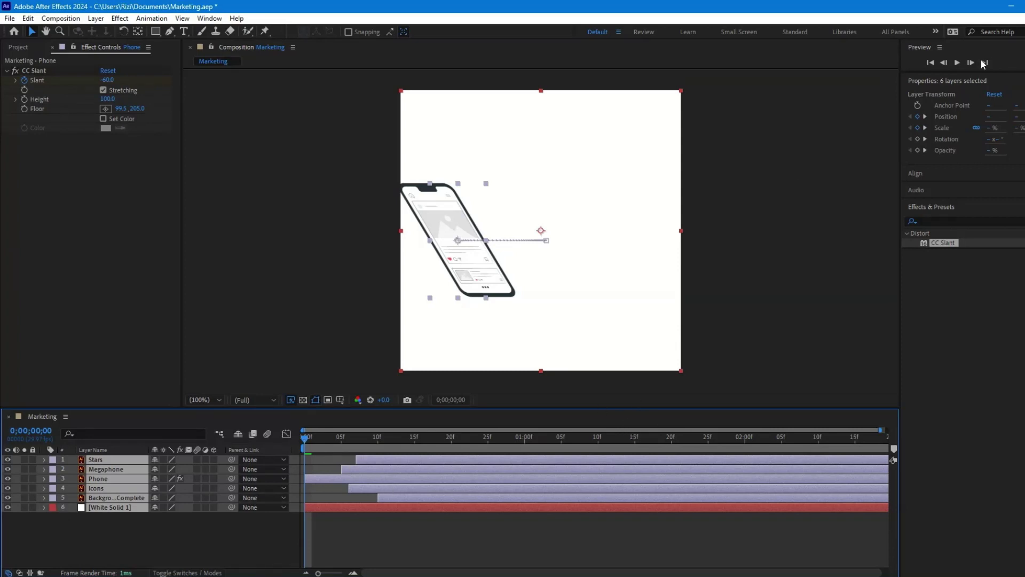
click(958, 63)
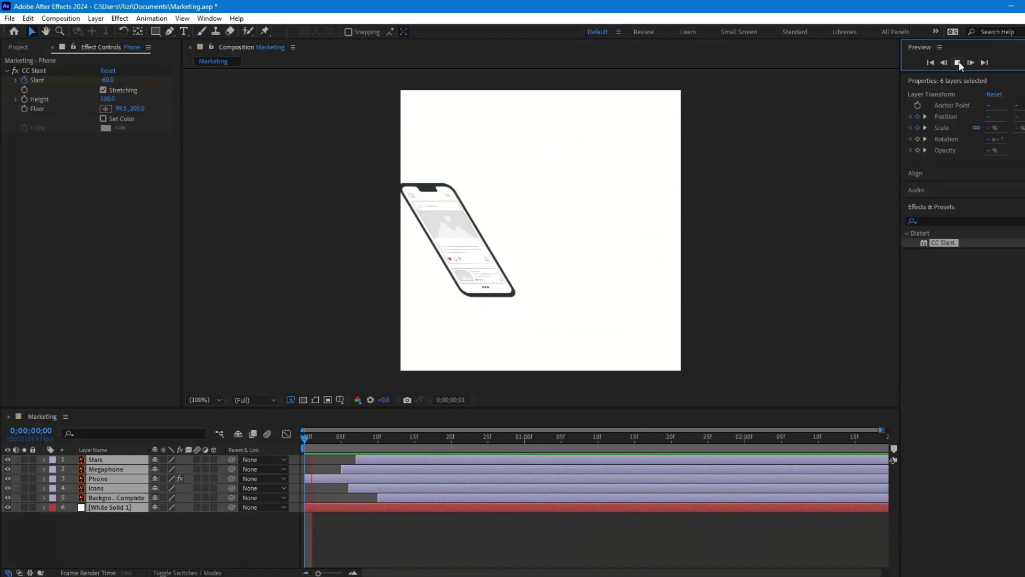
Remove the Scale animation from the Phone layer and set its Scale to a constant 100%
click(99, 515)
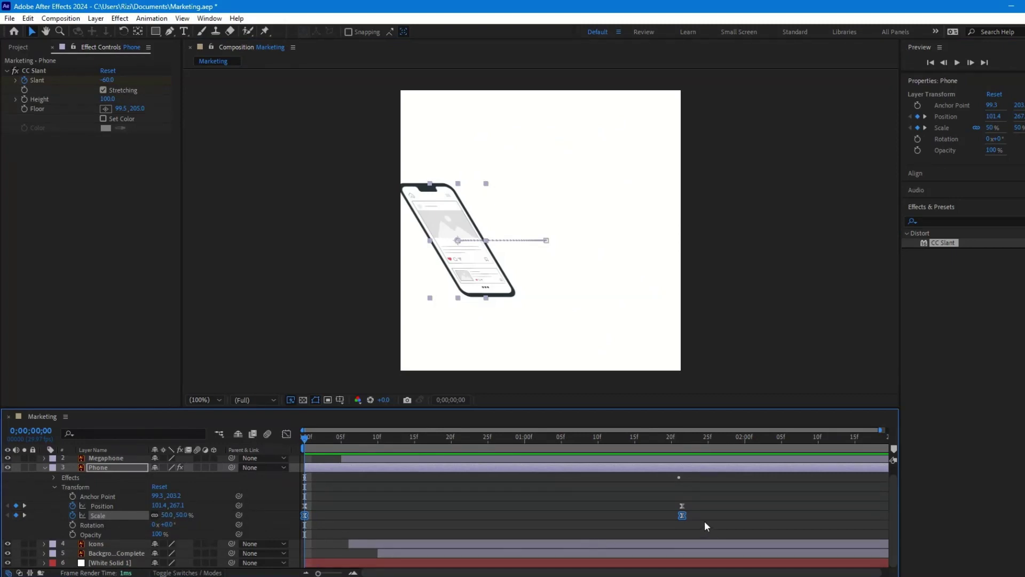
drag(709, 514, 297, 514)
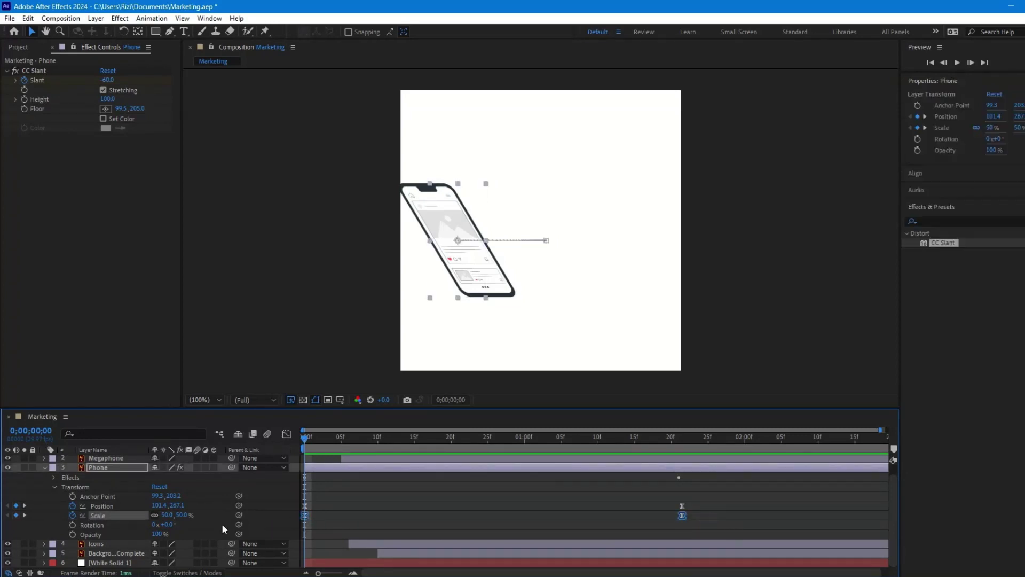
click(73, 516)
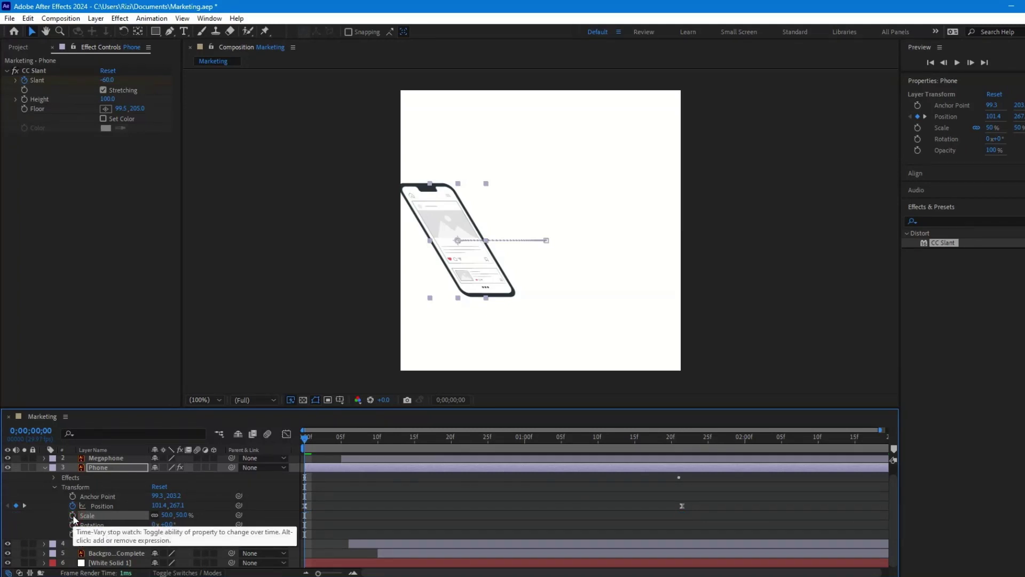
click(676, 519)
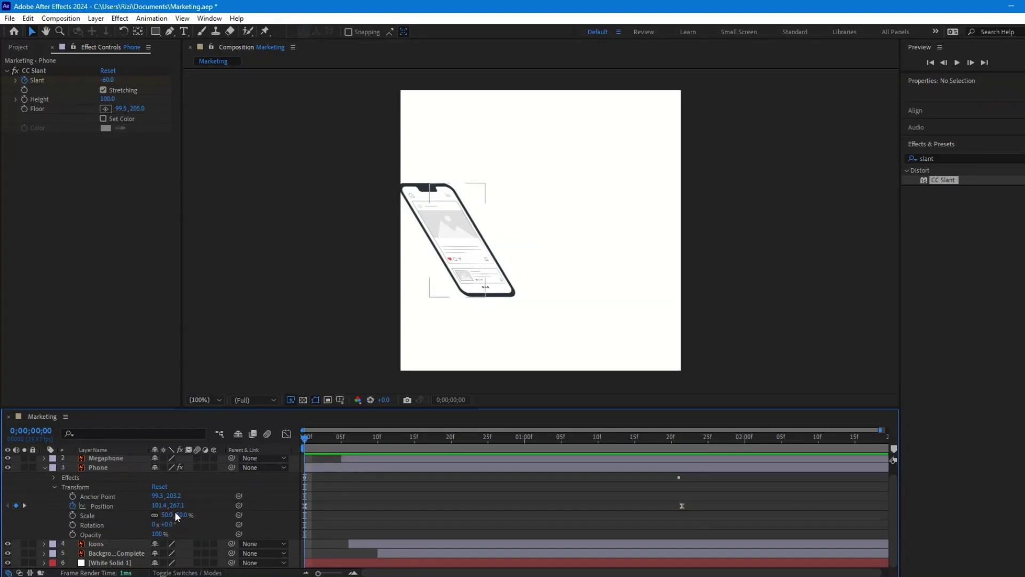
click(166, 516)
text(100)
key(Return)
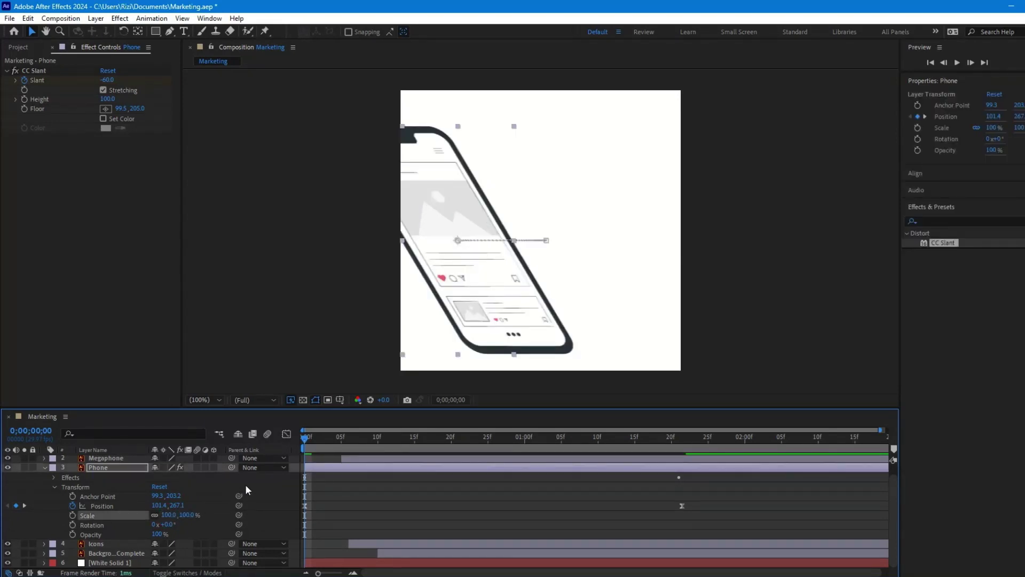
Set the Phone layer's starting Position to about -11.6, 267.1 at 0;00;00;00 and preview the animation
drag(164, 505, 94, 506)
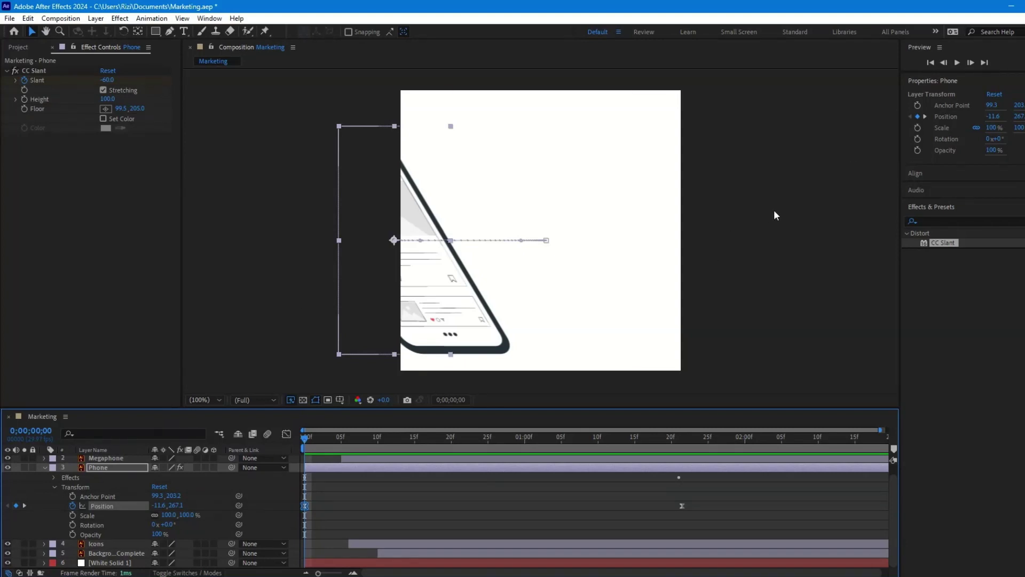
click(955, 64)
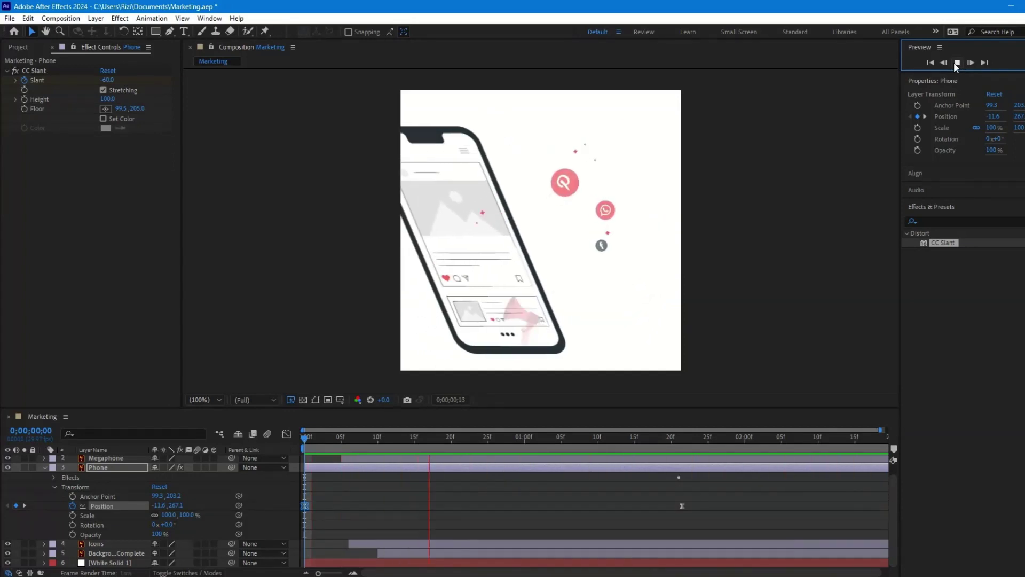
key(space)
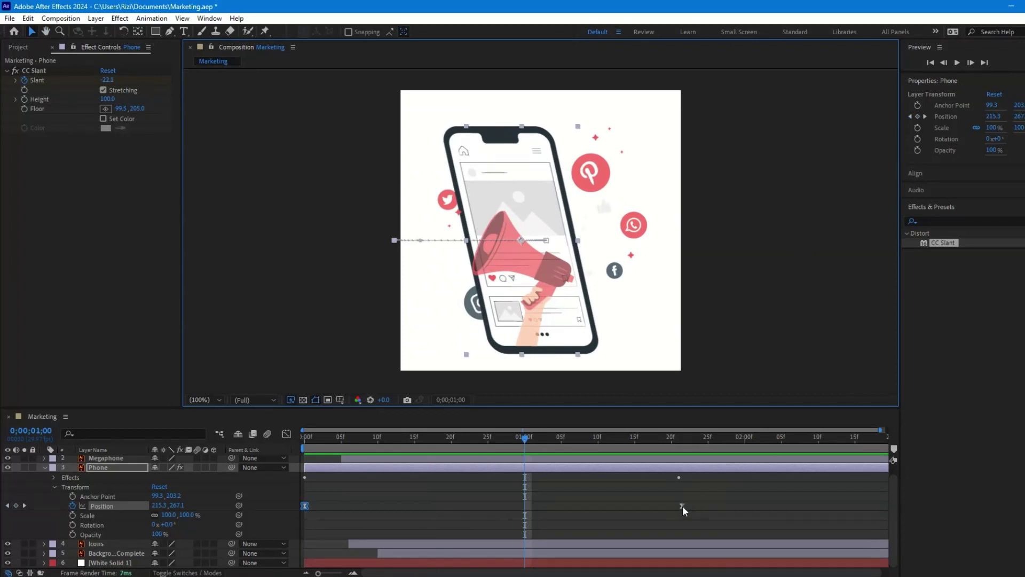
Reveal only the Phone layer's keyframed properties and move its ending Slant and Position keyframes earlier, to just after the one-second mark
click(44, 467)
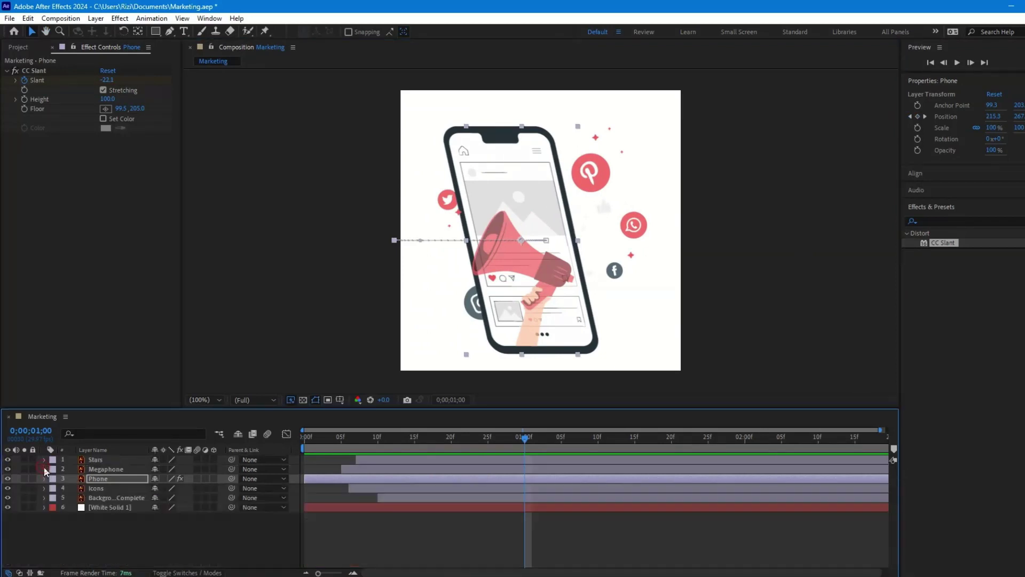
click(318, 481)
key(u)
drag(712, 489, 599, 515)
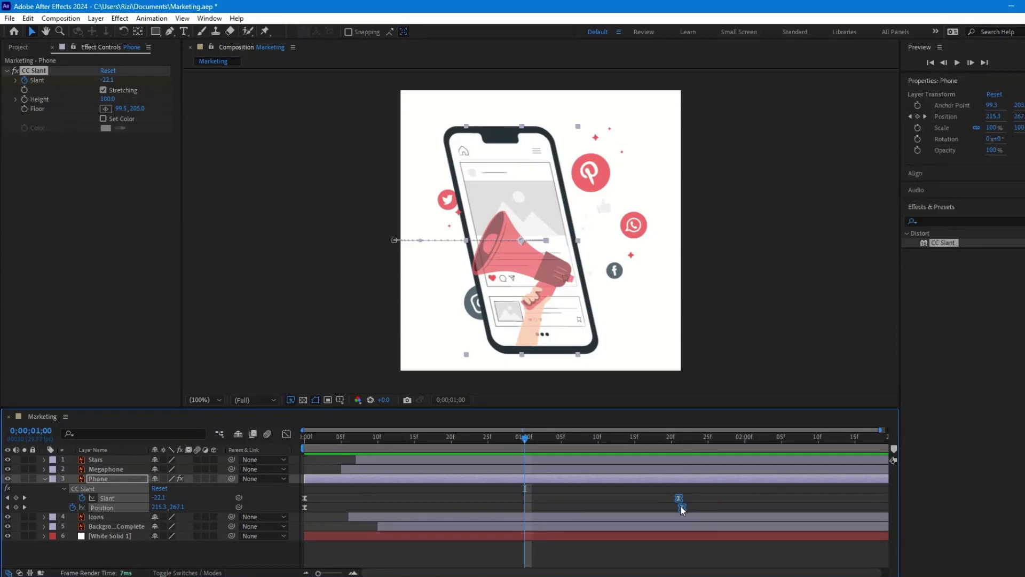
drag(680, 506, 537, 505)
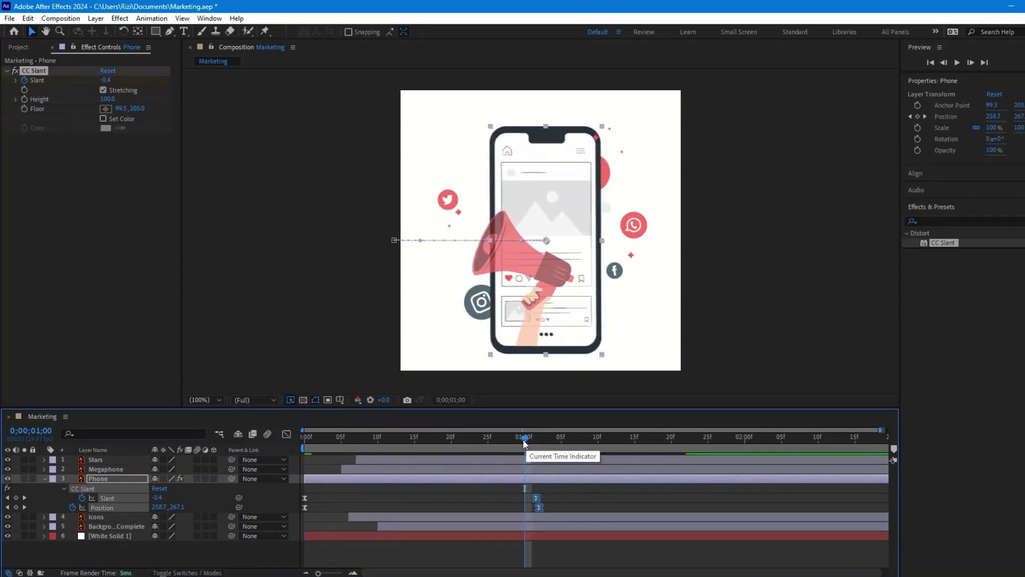
Preview the retimed Phone animation from the start of the composition and check the frame at 0;00;01;21
key(Home)
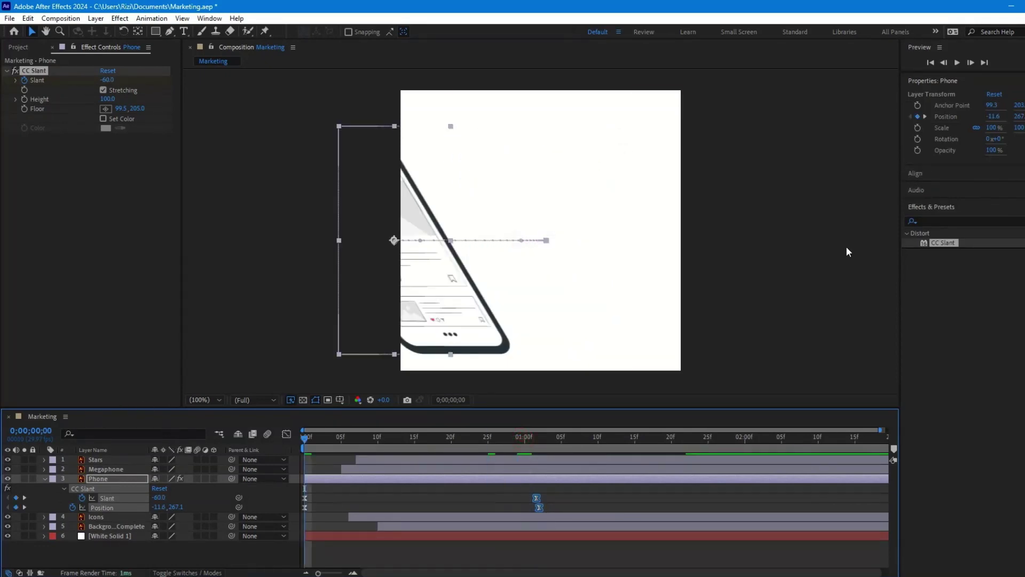
click(955, 62)
click(679, 443)
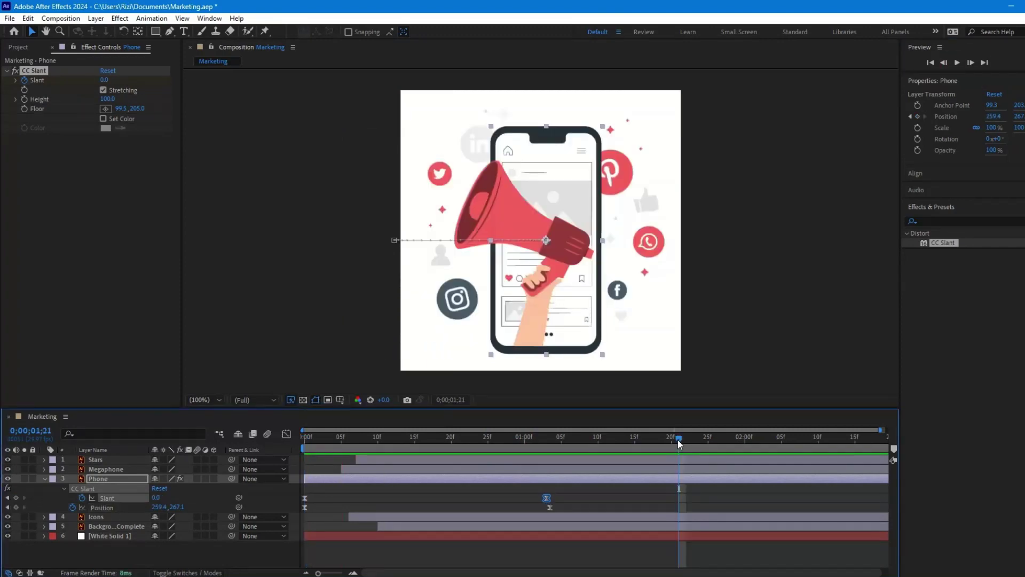
key(space)
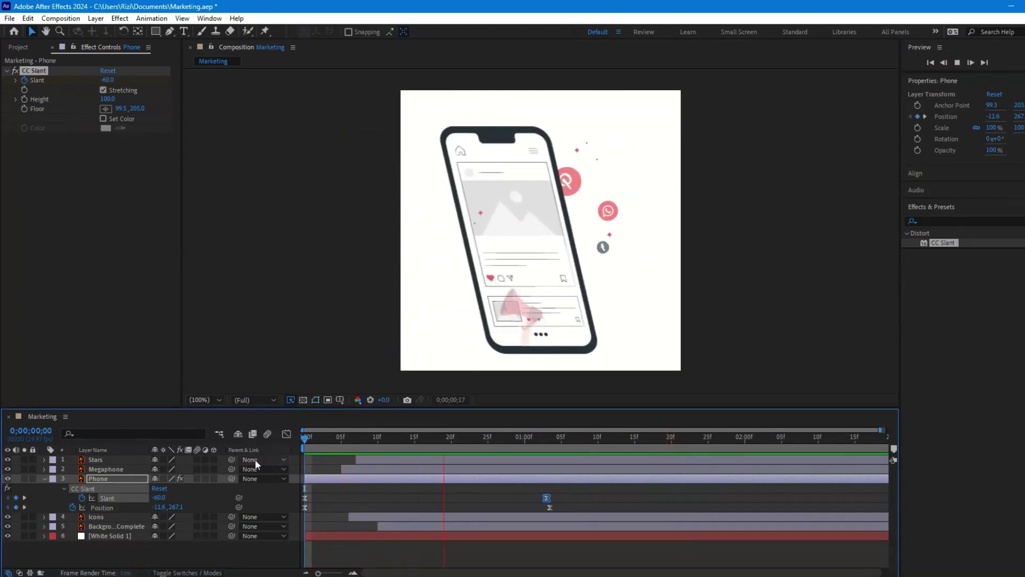